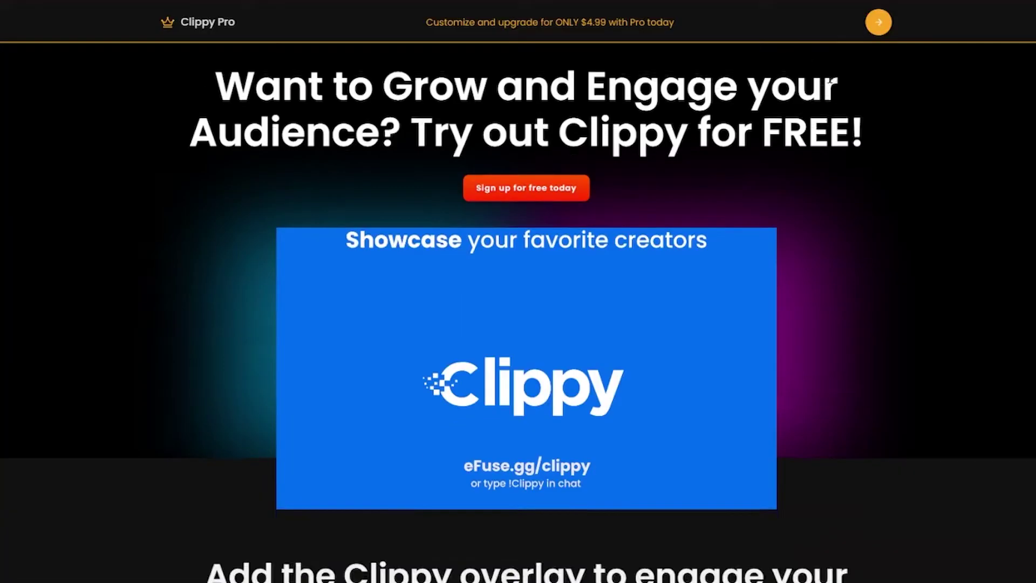
- Scroll down the eFuse Clippy landing page to its sign-up offer
{"action": "scroll", "coordinate": [695, 222], "scroll_direction": "down", "scroll_amount": 15}
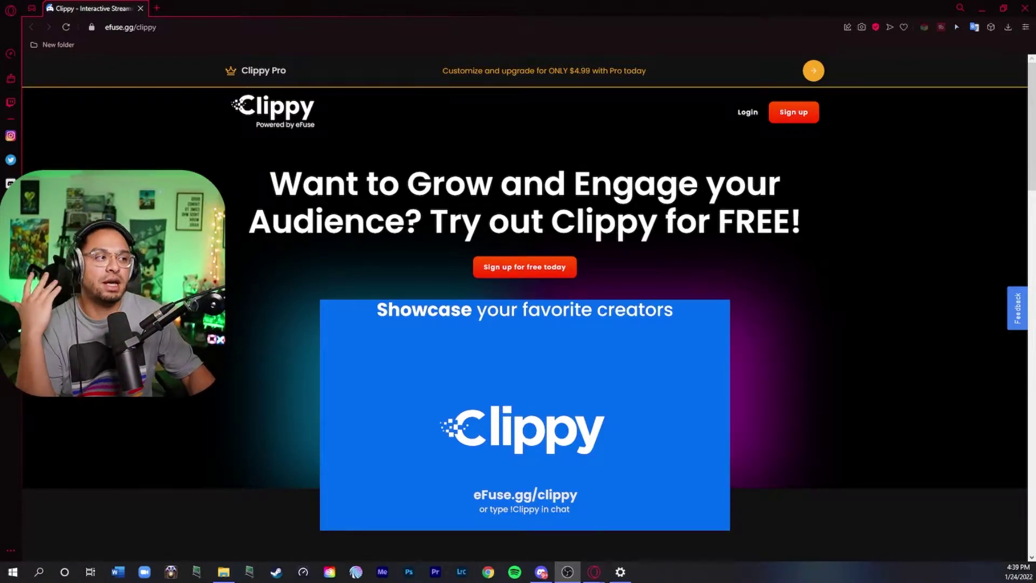
- On the logged-in Shoutout Settings dashboard, copy the personal overlay URL
{"action": "left_click", "coordinate": [759, 114]}
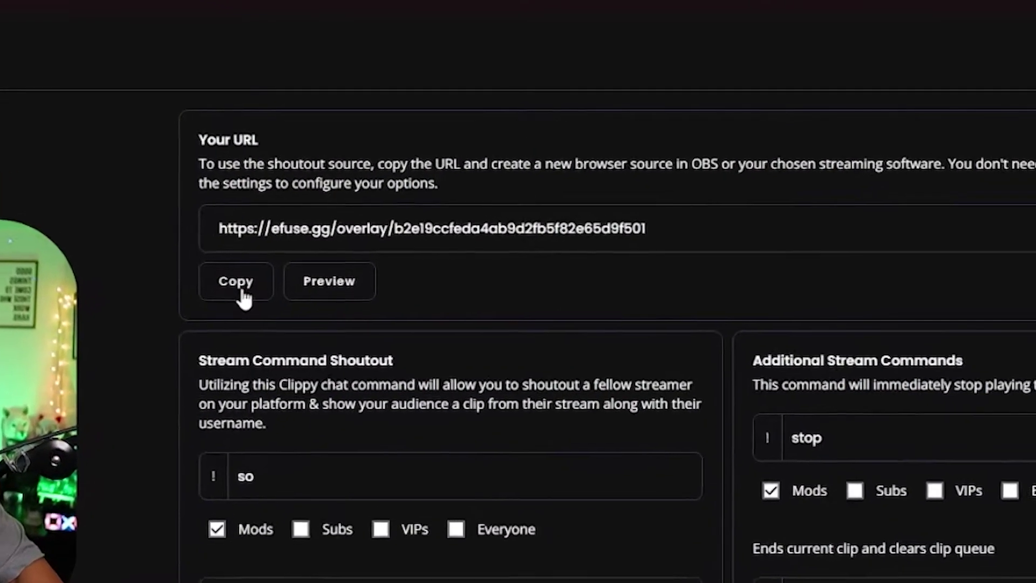
{"action": "left_click", "coordinate": [325, 209]}
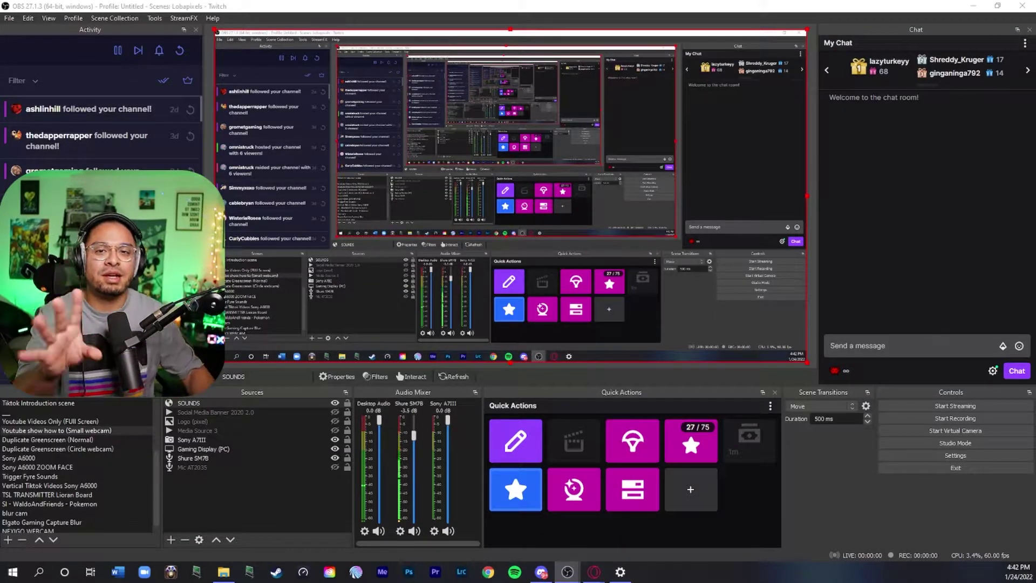
{"action": "left_click", "coordinate": [943, 456]}
{"action": "left_click", "coordinate": [298, 259]}
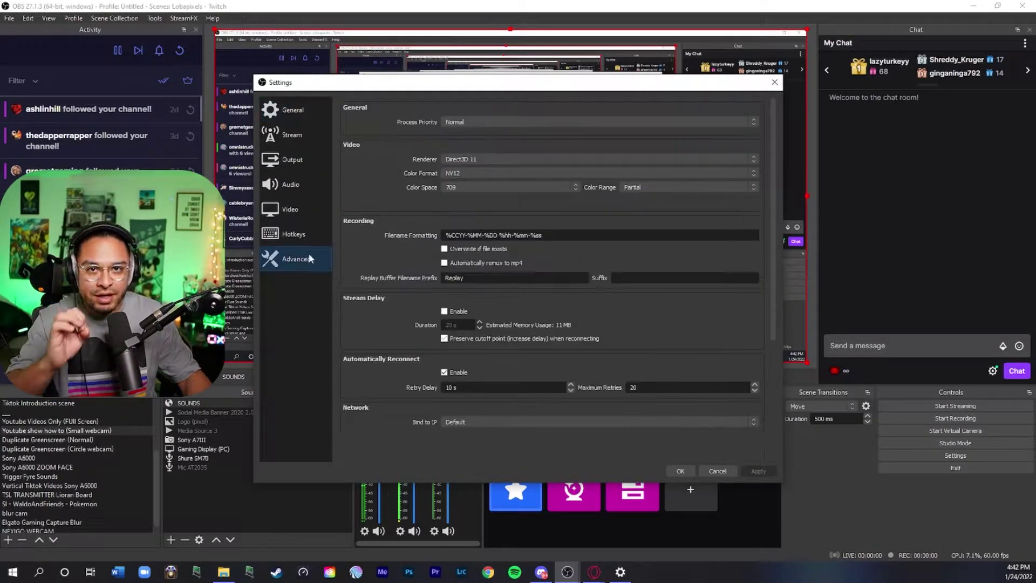
{"action": "scroll", "coordinate": [415, 208], "scroll_direction": "down", "scroll_amount": 3}
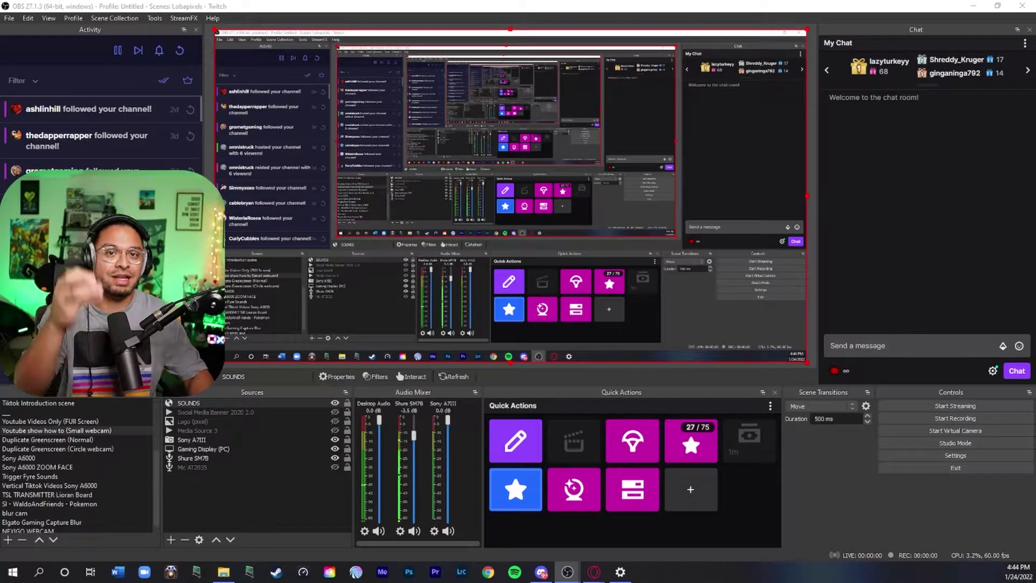
- Create a new Browser source named 'Clippy Test'
{"action": "left_click", "coordinate": [167, 540]}
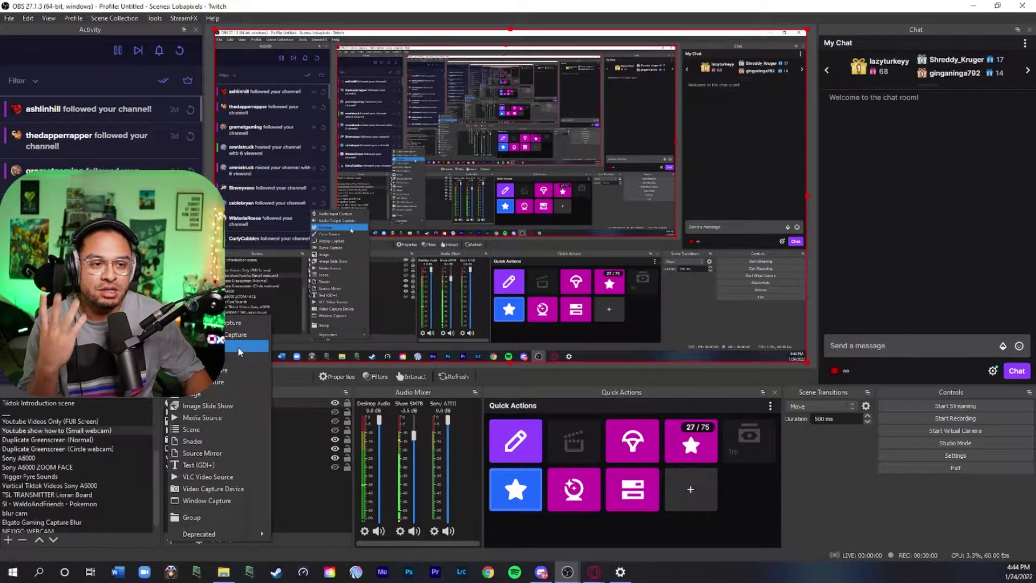
{"action": "left_click", "coordinate": [239, 348]}
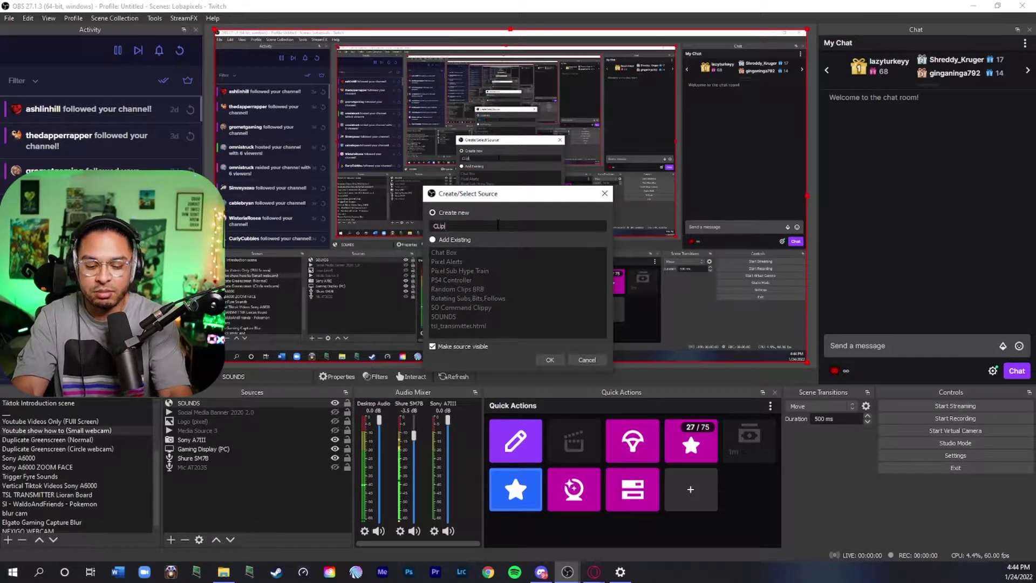
{"action": "type", "text": "Clippy Test"}
{"action": "key", "text": "Return"}
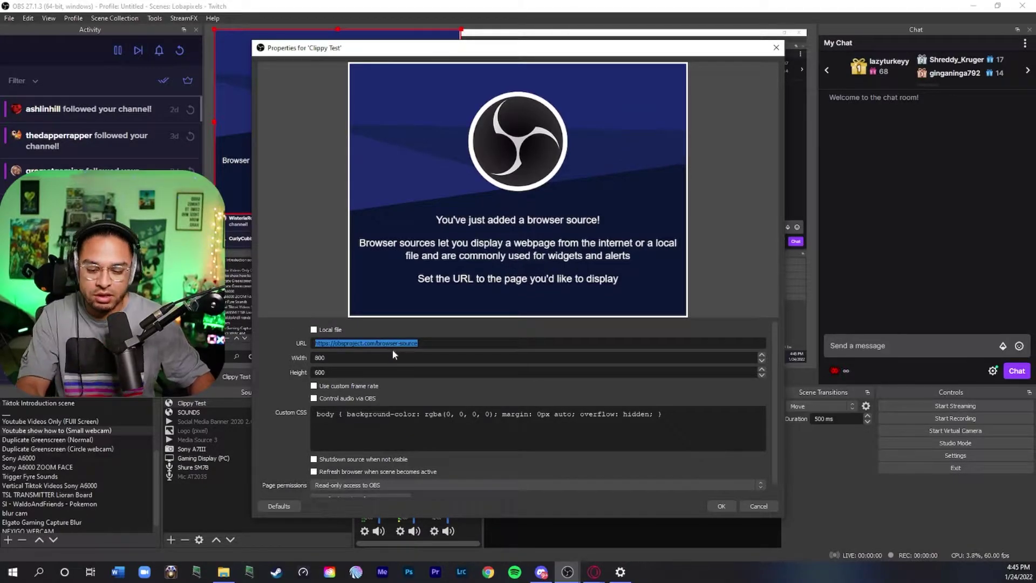
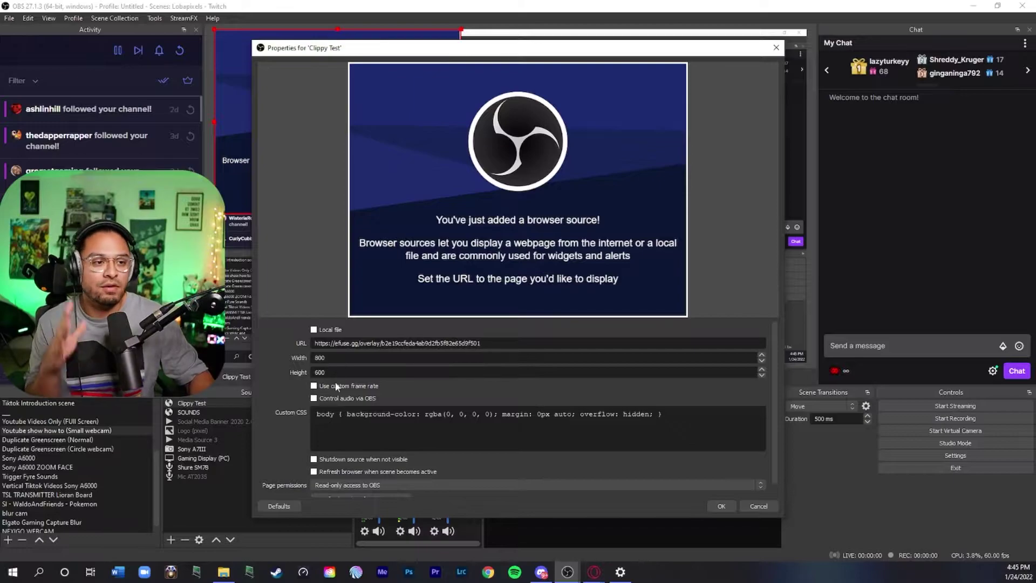
- Paste the efuse.gg overlay URL, enable Control audio via OBS, and confirm
{"action": "scroll", "coordinate": [367, 381], "scroll_direction": "down", "scroll_amount": 1}
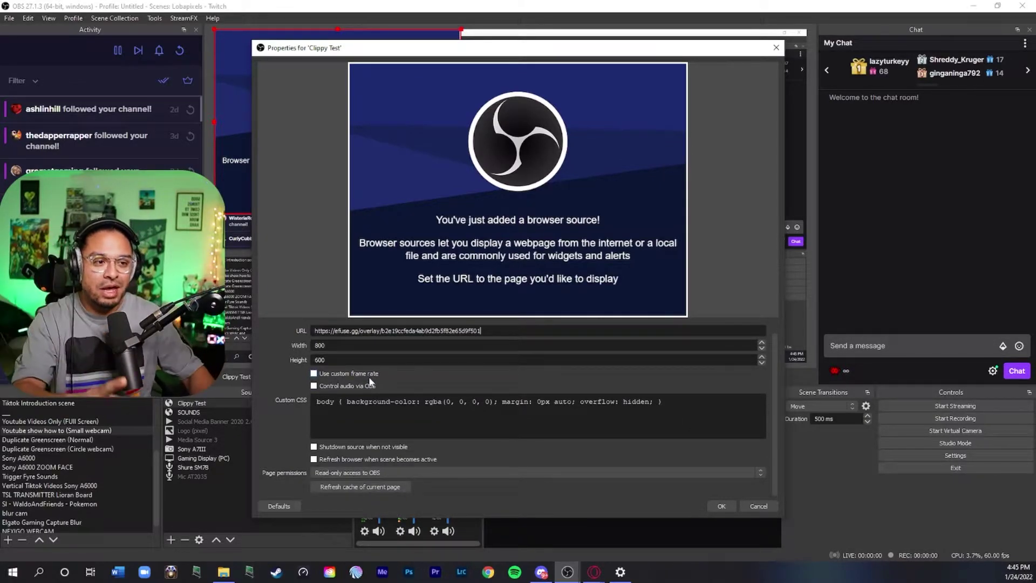
{"action": "left_click", "coordinate": [329, 386]}
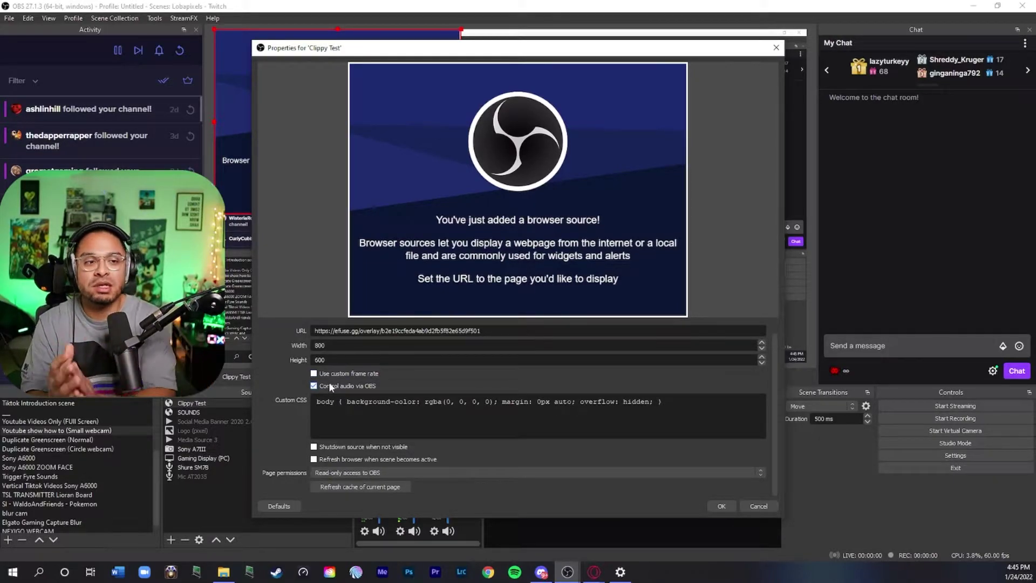
{"action": "left_click_drag", "start_coordinate": [335, 48], "coordinate": [584, 34]}
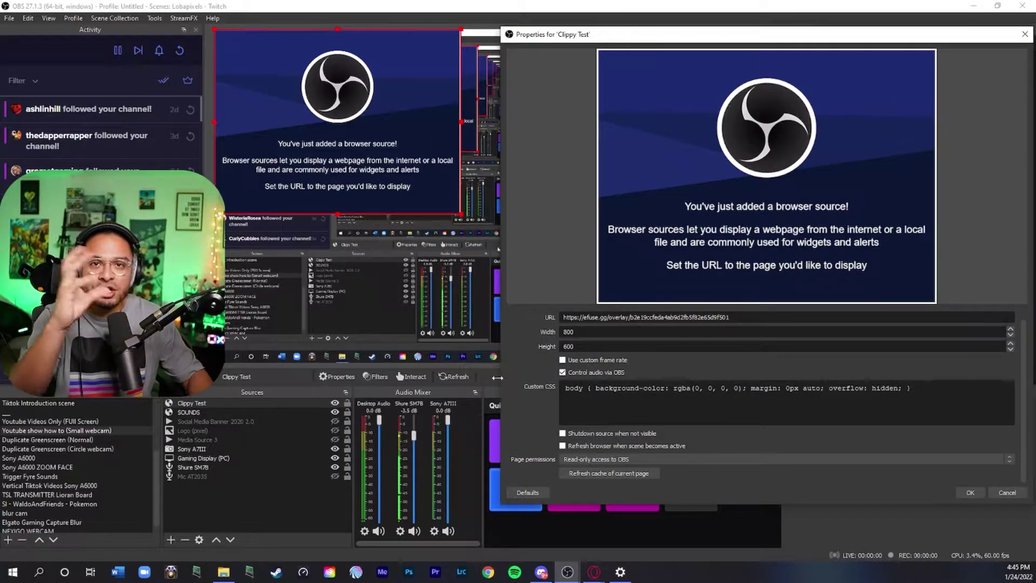
{"action": "left_click_drag", "start_coordinate": [729, 41], "coordinate": [527, 36]}
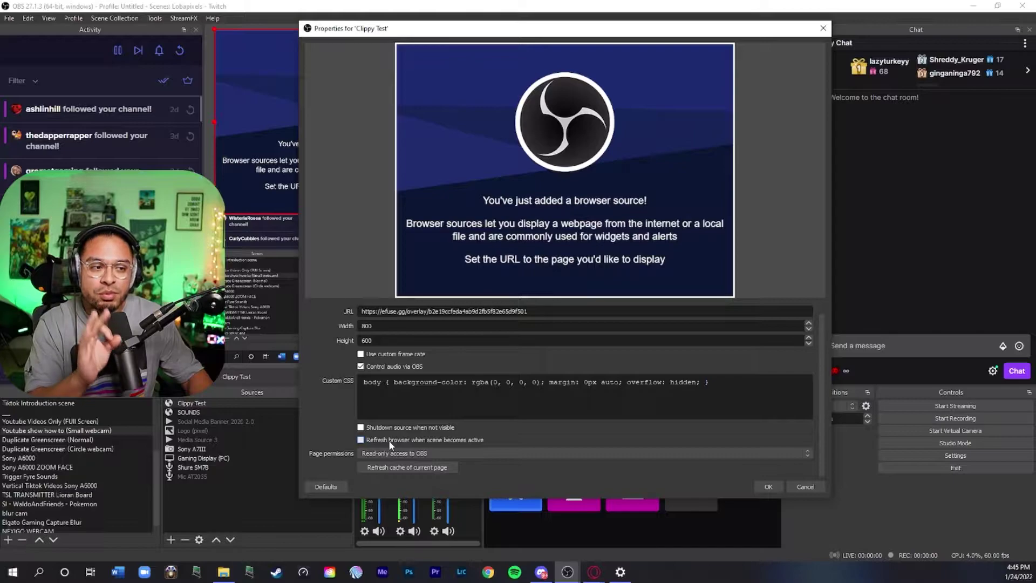
{"action": "key", "text": "Return"}
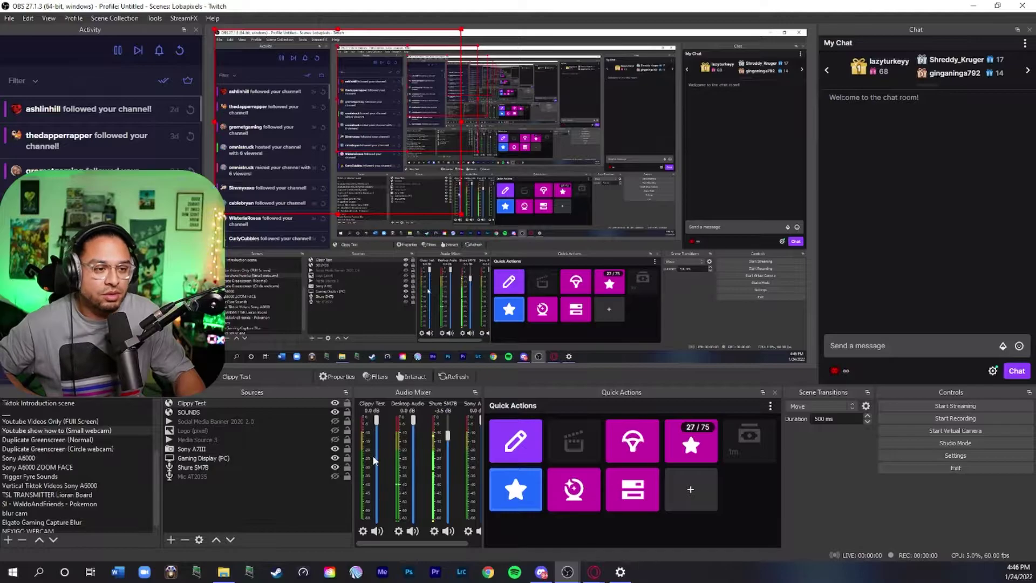
- In Advanced Audio Properties, set Clippy Test's Audio Monitoring to Monitor and Output
{"action": "left_click", "coordinate": [363, 532]}
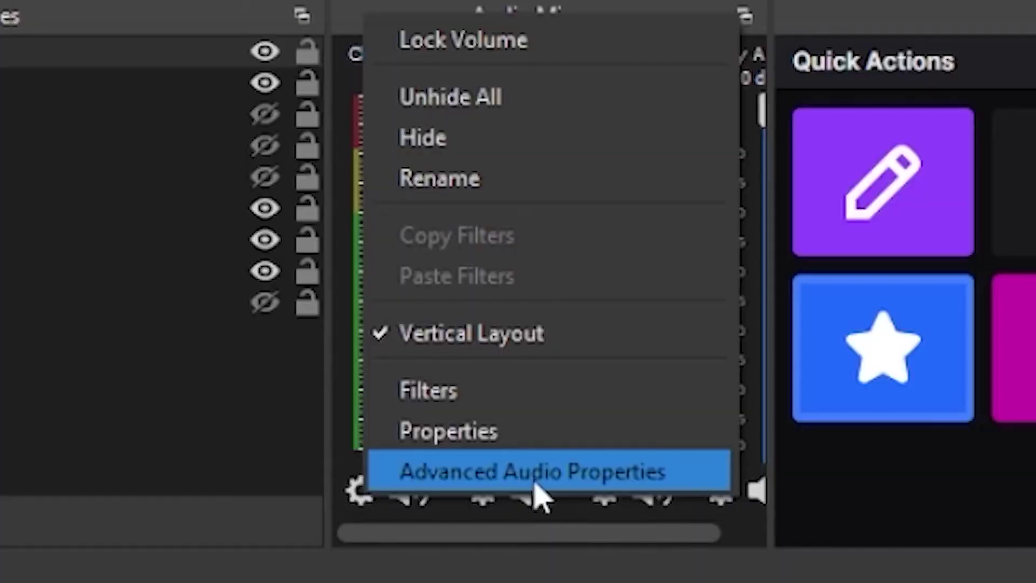
{"action": "left_click", "coordinate": [393, 526]}
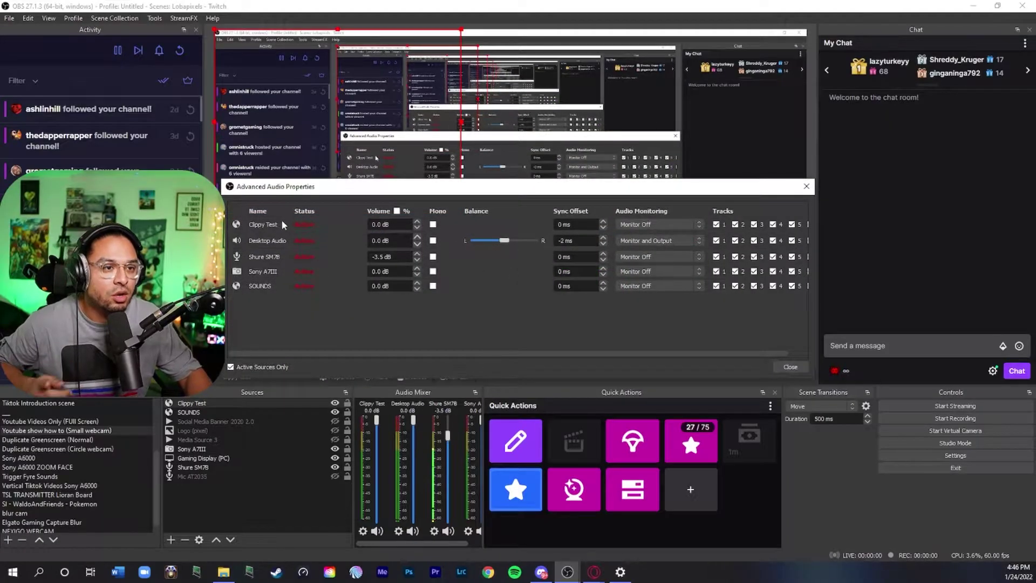
{"action": "left_click", "coordinate": [652, 225]}
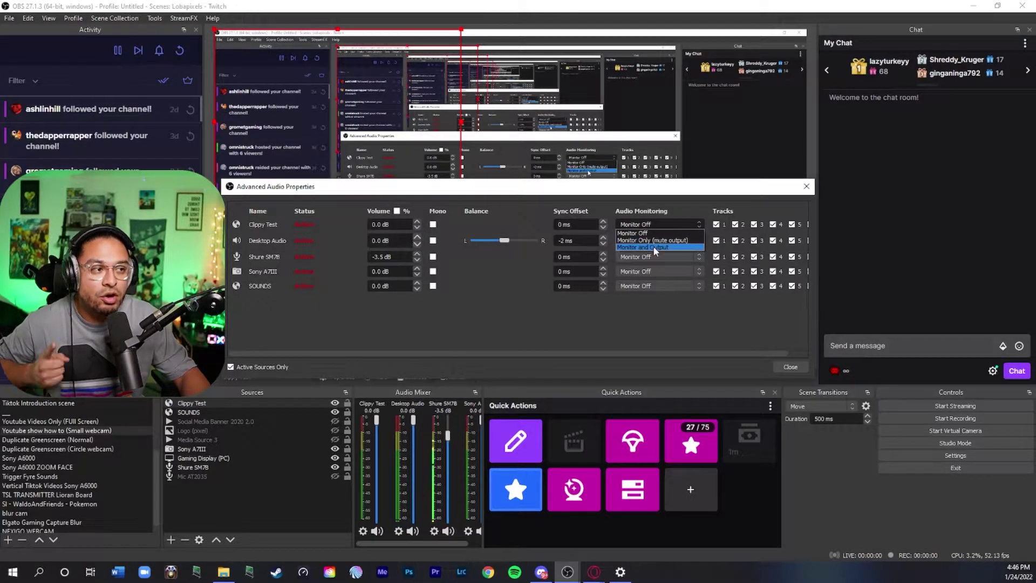
{"action": "left_click", "coordinate": [653, 247]}
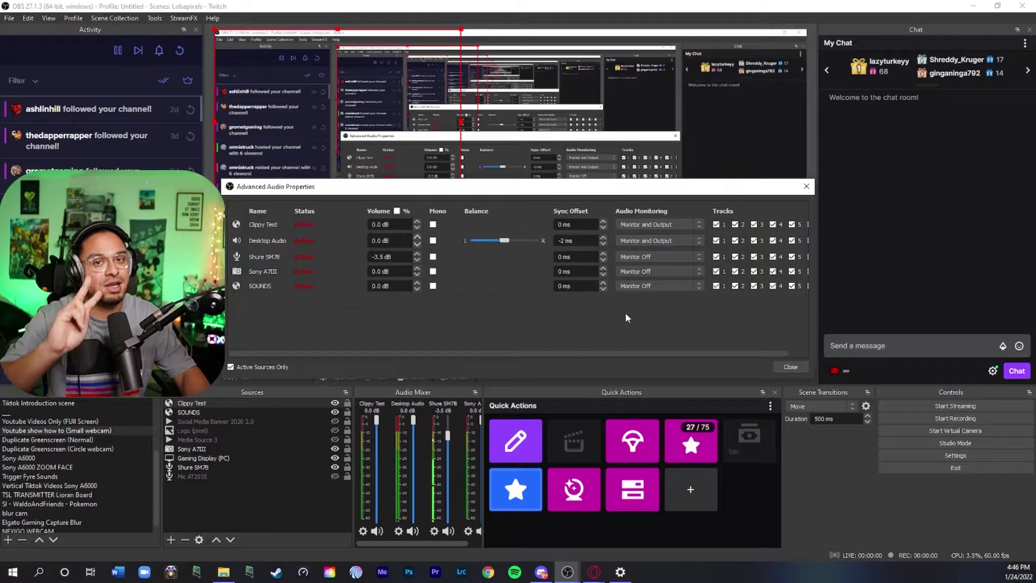
{"action": "left_click", "coordinate": [790, 366]}
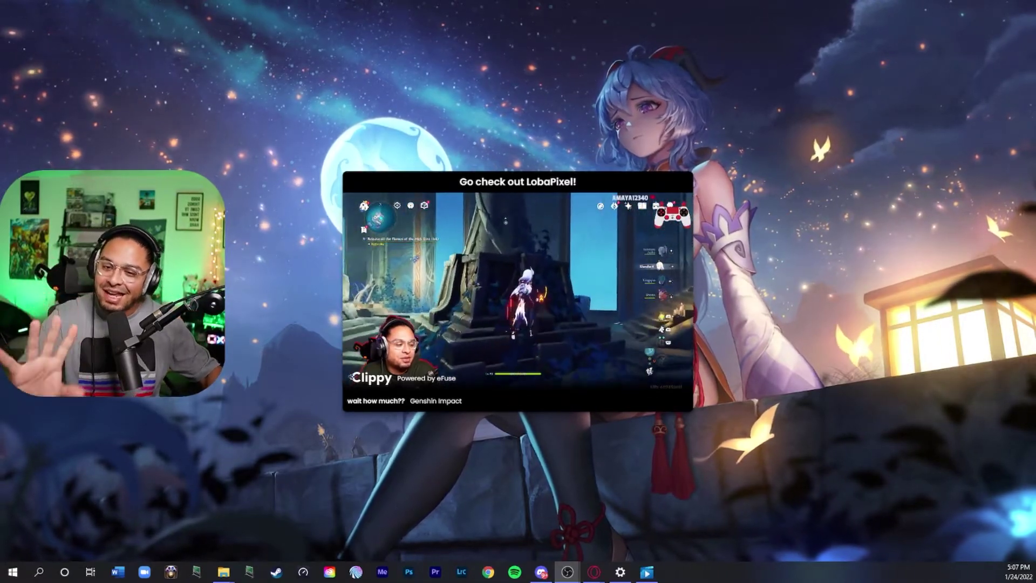
- Bring the OBS window back to the front from the taskbar
{"action": "left_click", "coordinate": [568, 571]}
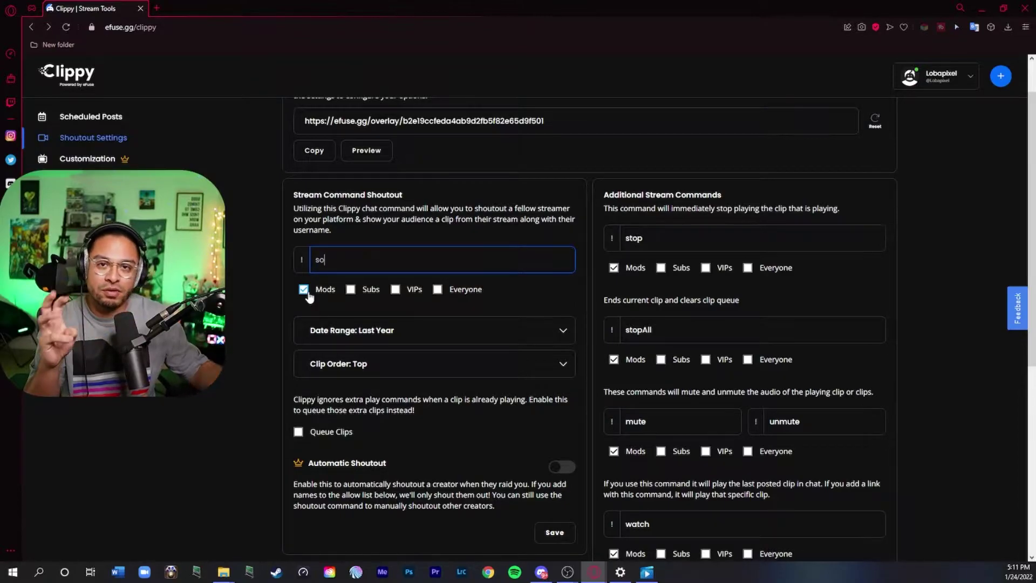
- Keep Last Year date range and Top clip order, then enable Queue Clips
{"action": "left_click", "coordinate": [377, 331]}
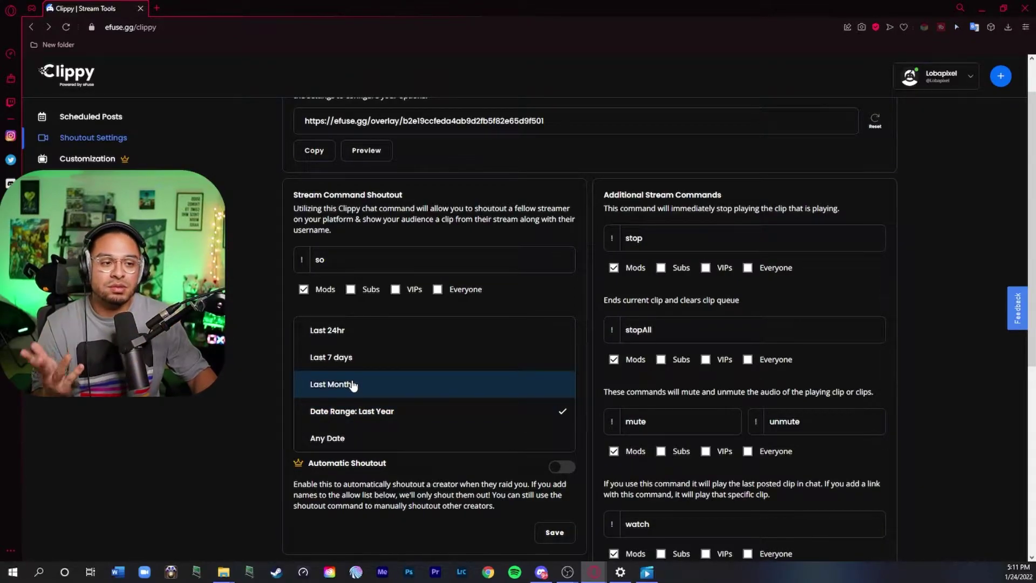
{"action": "left_click", "coordinate": [363, 415]}
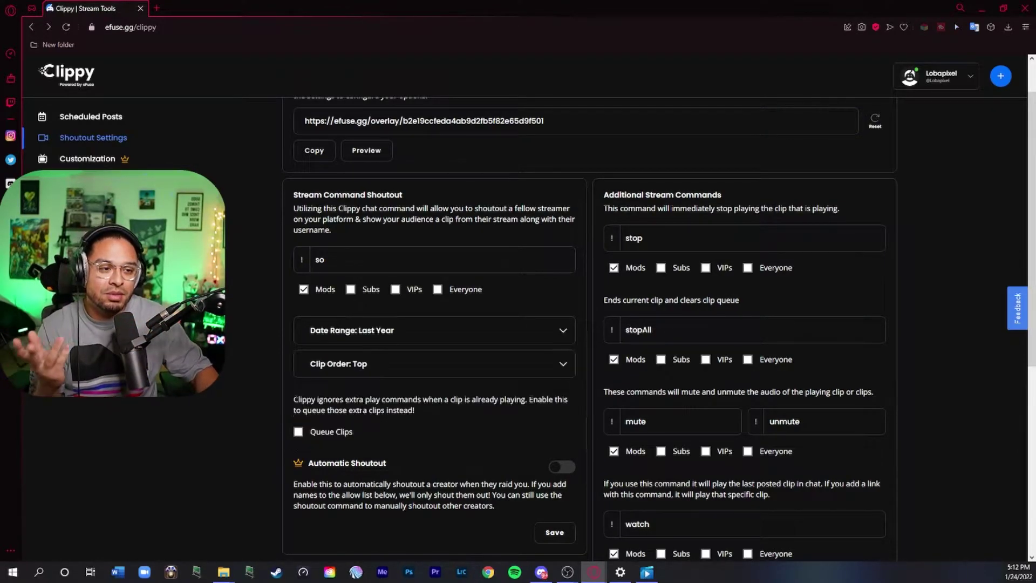
{"action": "left_click", "coordinate": [358, 365]}
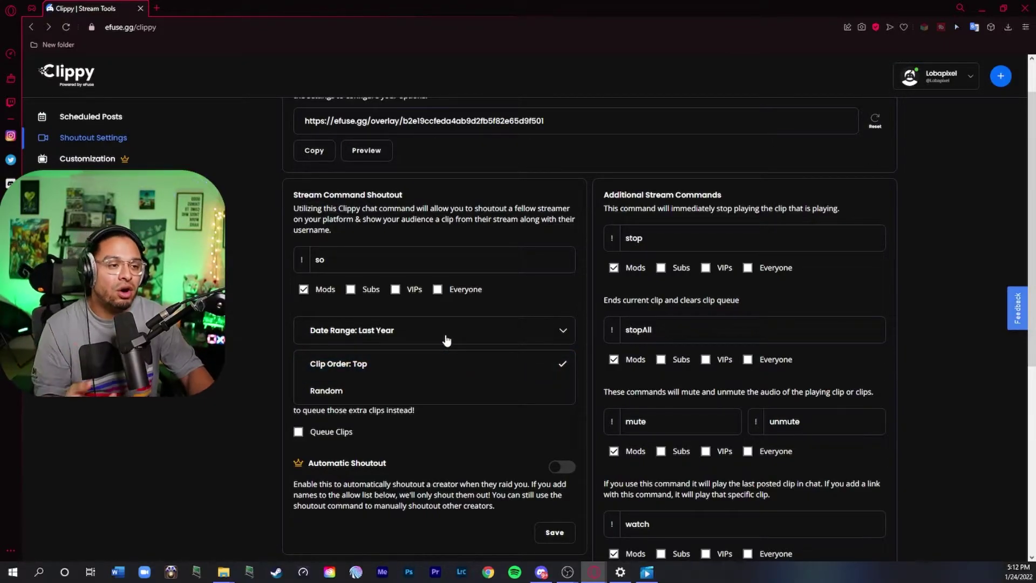
{"action": "scroll", "coordinate": [446, 341], "scroll_direction": "down", "scroll_amount": 1}
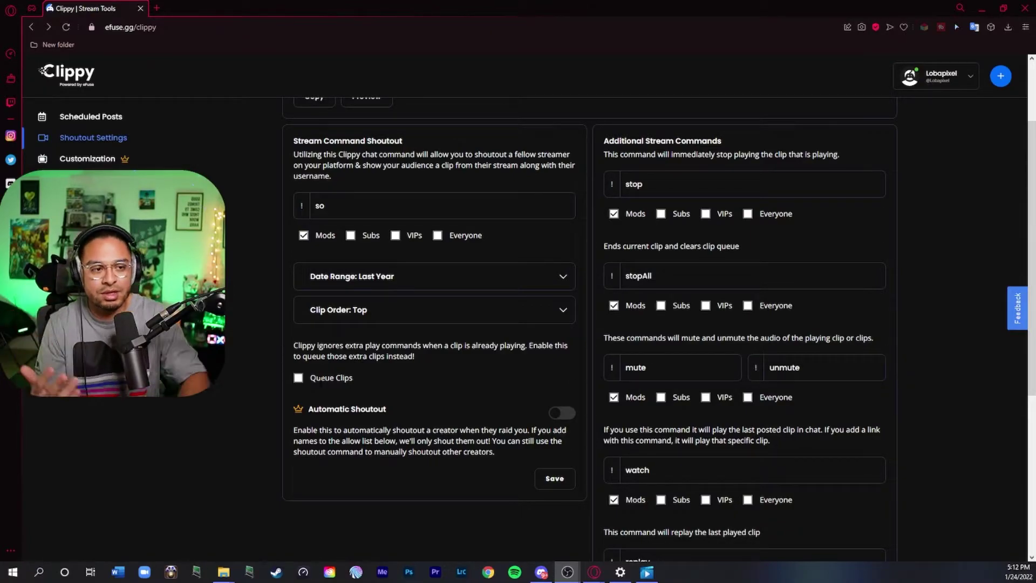
{"action": "left_click", "coordinate": [659, 185]}
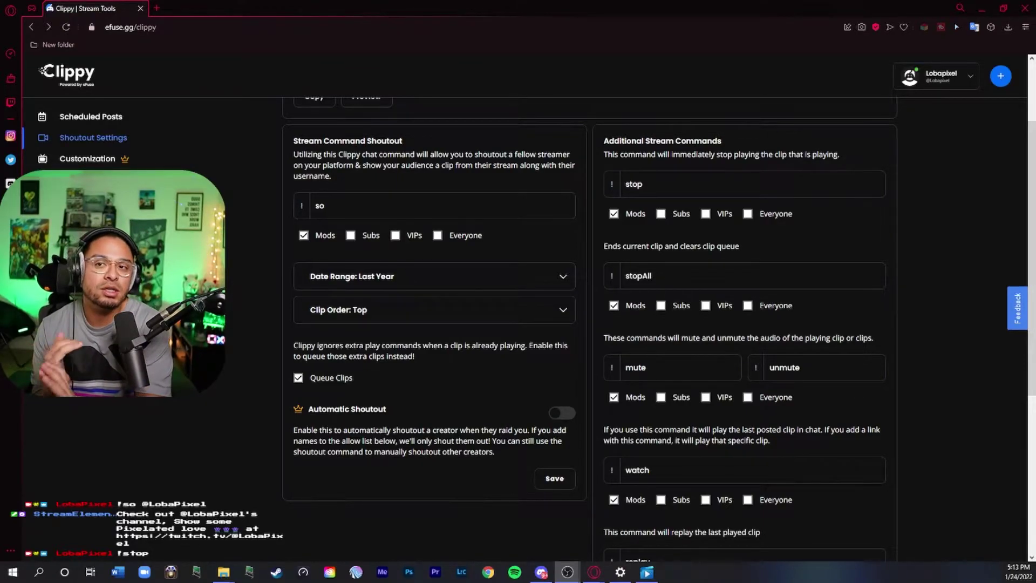
- Scroll to the watch command, then expand the first clip in Twitch Clips Manager
{"action": "scroll", "coordinate": [911, 254], "scroll_direction": "down", "scroll_amount": 5}
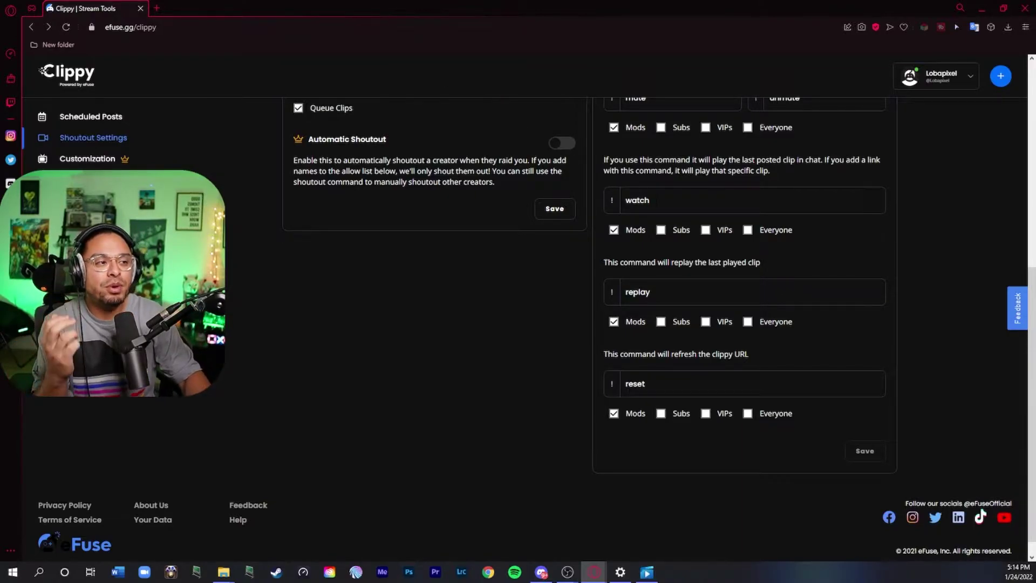
{"action": "key", "text": "Tab"}
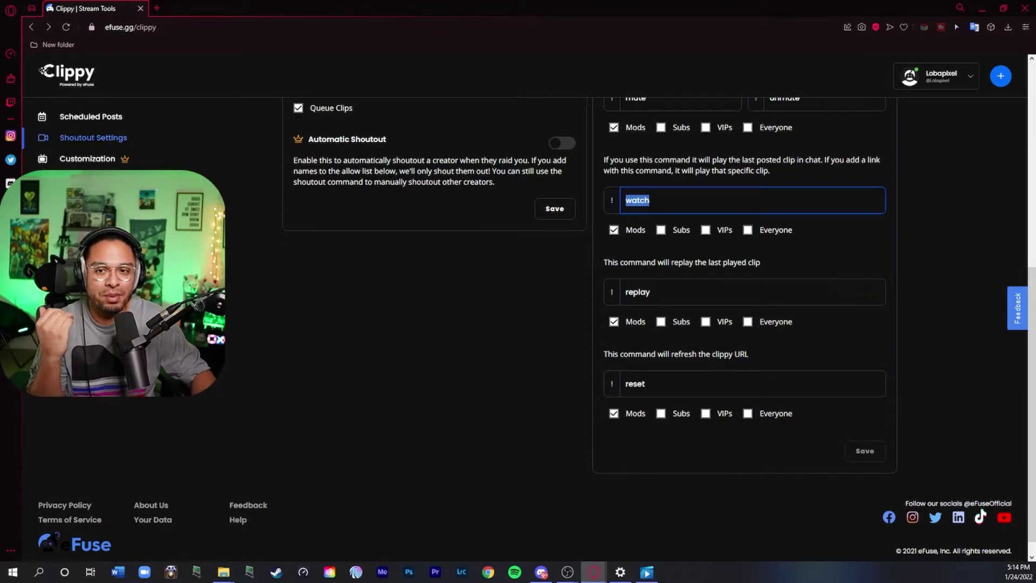
{"action": "key", "text": "alt+Tab"}
{"action": "left_click", "coordinate": [452, 252]}
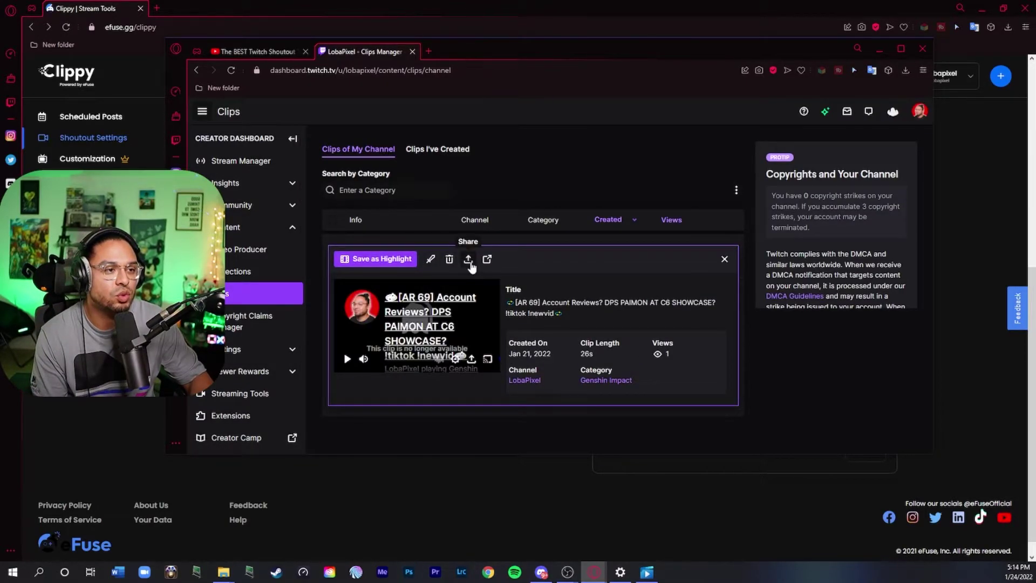
- Copy the Genshin Impact clip's share link and return to OBS Studio
{"action": "left_click", "coordinate": [468, 260]}
{"action": "right_click", "coordinate": [527, 327]}
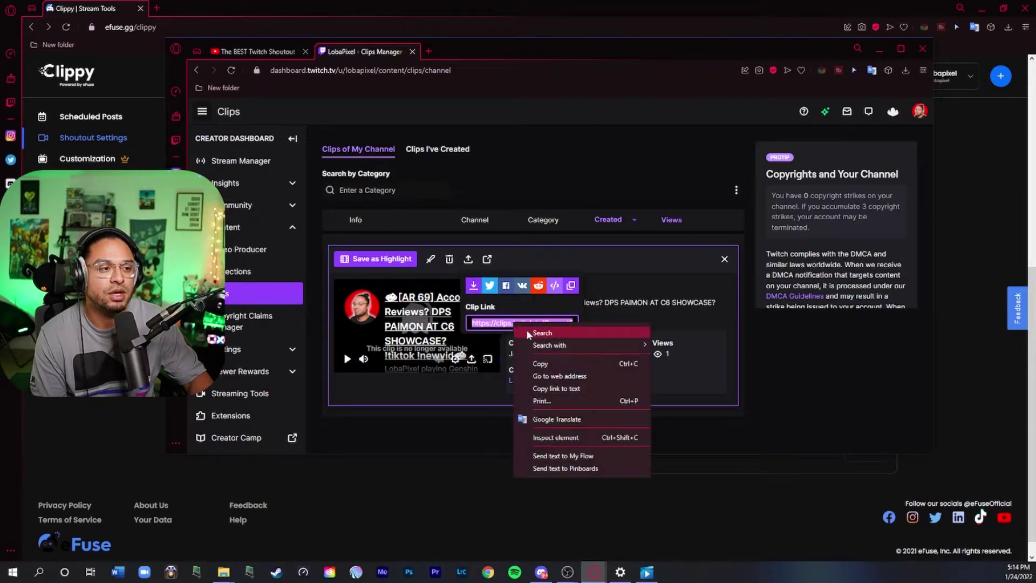
{"action": "left_click", "coordinate": [550, 362]}
{"action": "key", "text": "alt+Tab"}
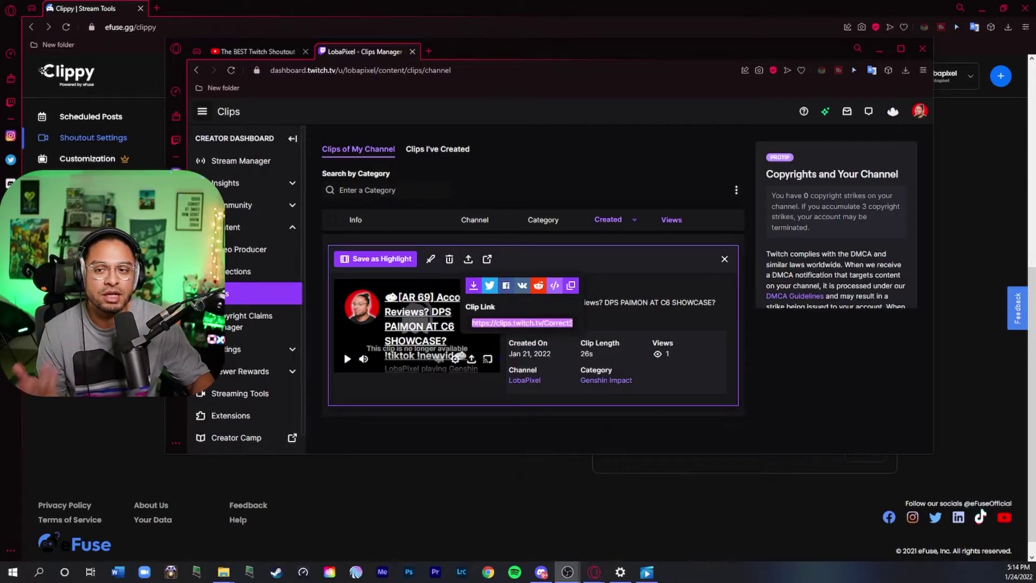